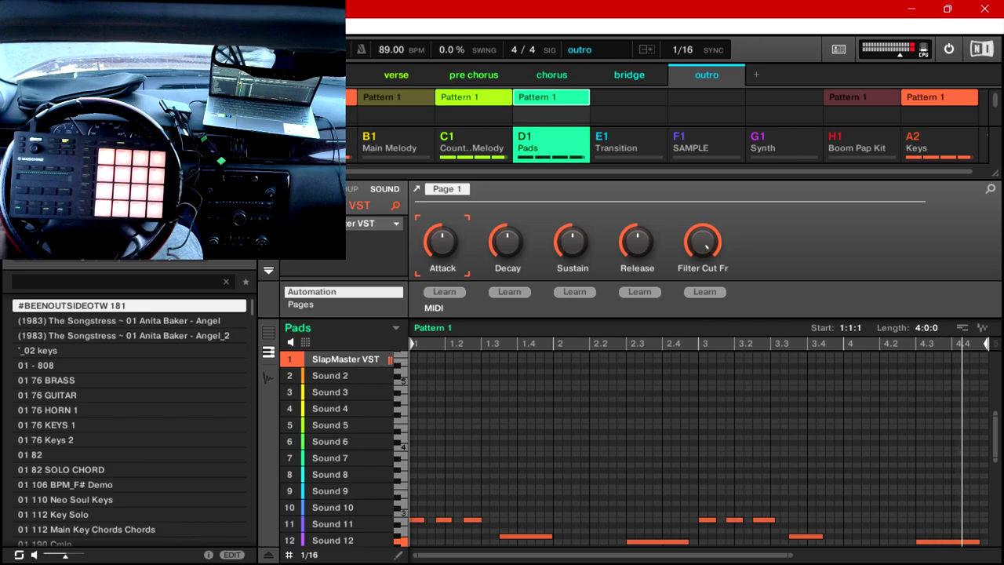
- Set up the intro scene with the westcoats drums1 and Counter Melody patterns, leaving the Main Melody pattern out
click(381, 90)
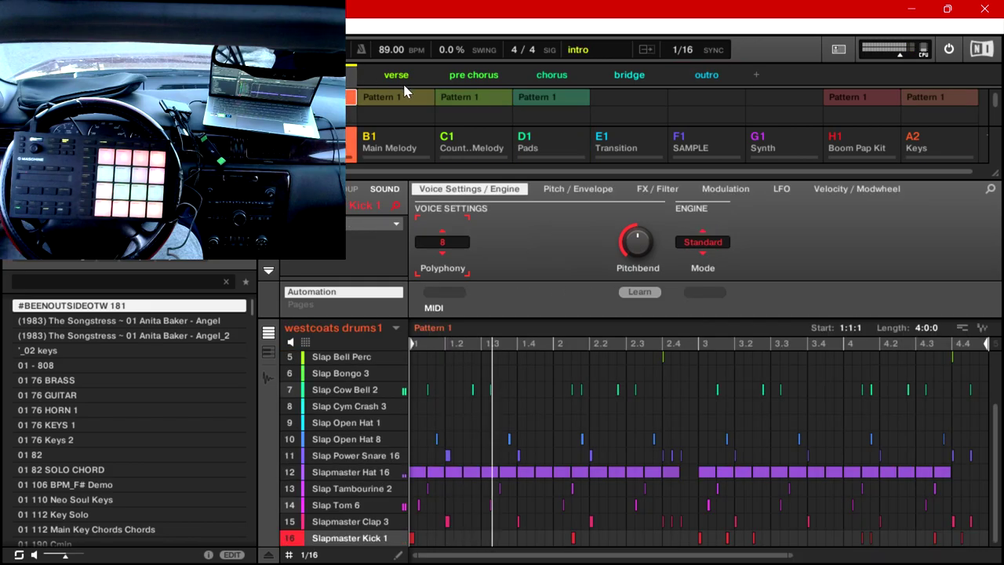
click(389, 142)
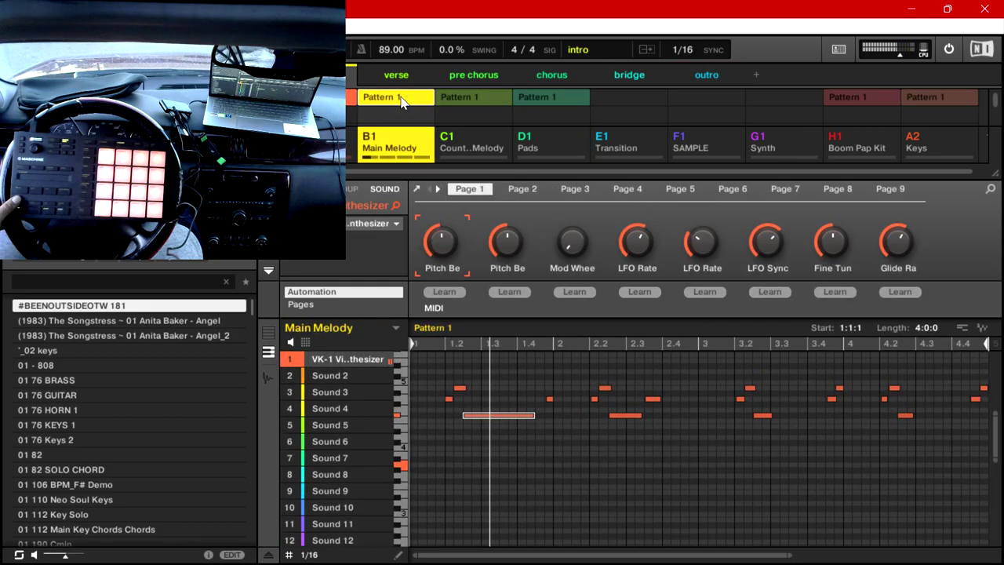
click(487, 107)
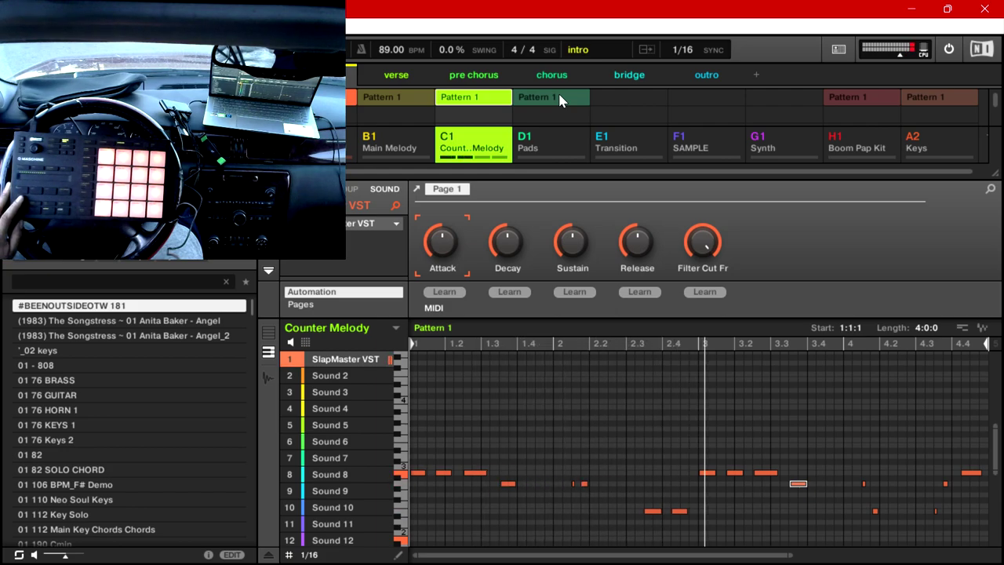
- Set up the verse scene with the drums, Counter Melody and Pads patterns, leaving the Main Melody pattern out
click(396, 79)
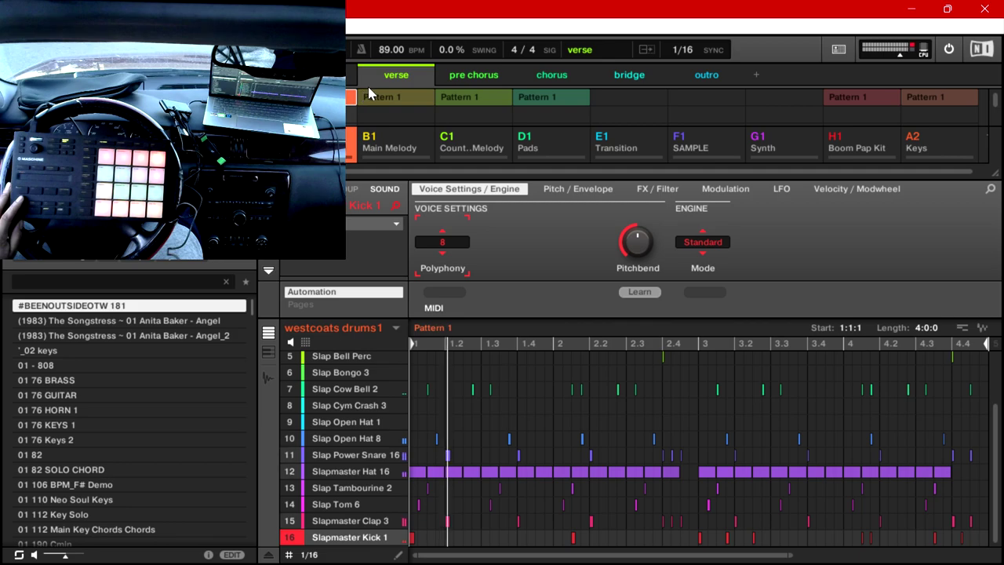
click(371, 96)
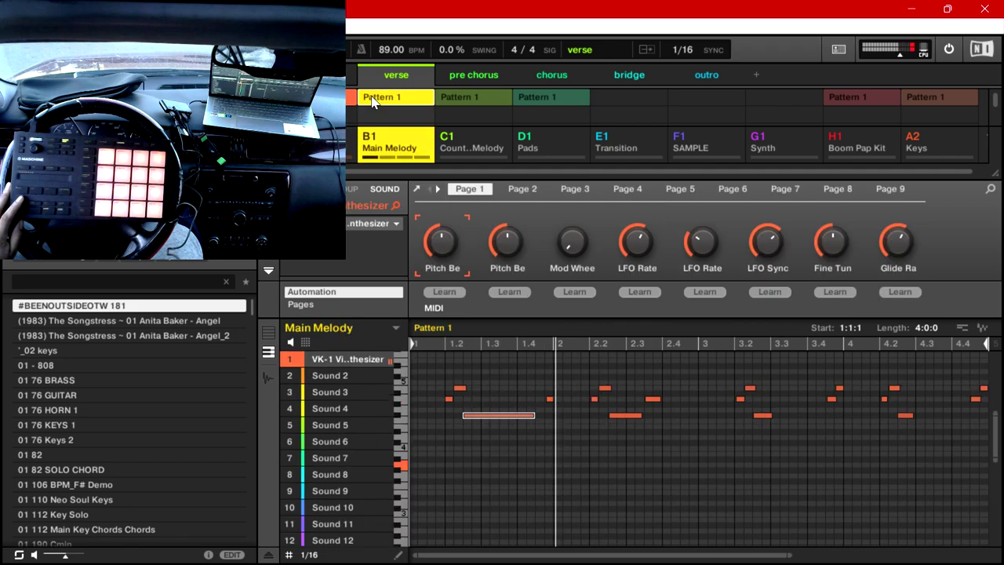
click(372, 100)
click(553, 98)
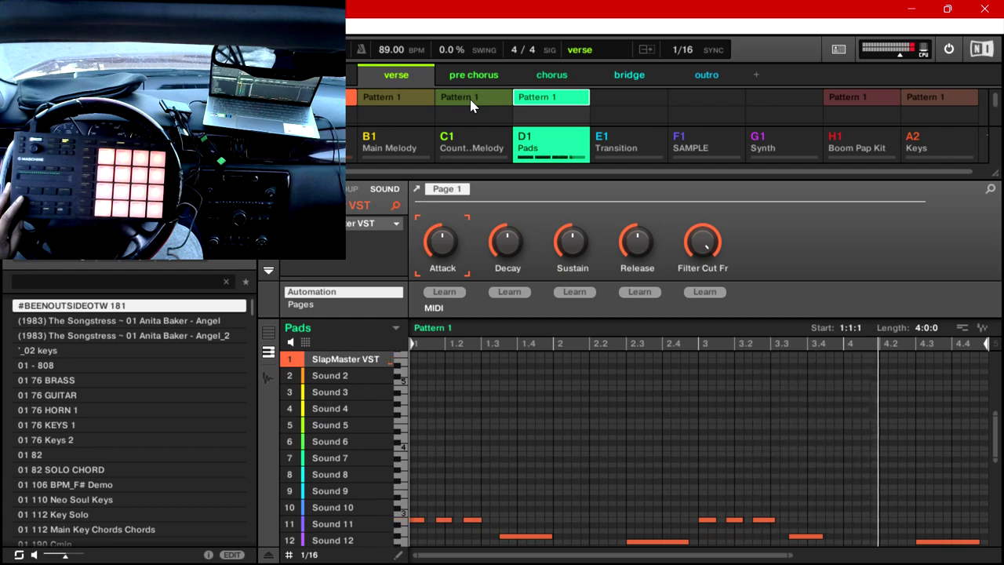
click(472, 106)
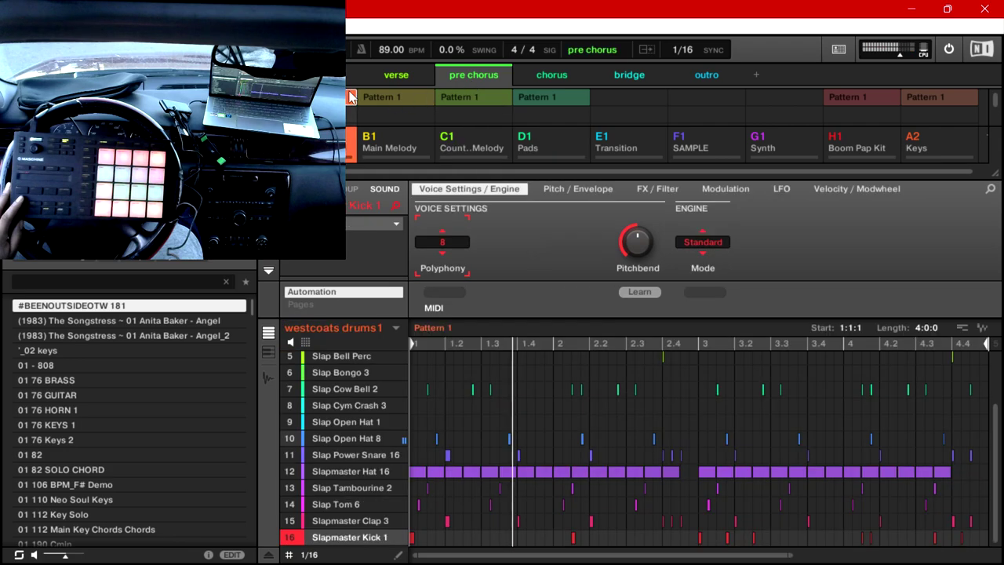
- Set up the pre chorus scene with the Pads and Keys patterns alongside Counter Melody, removing the Boom Pap Kit pattern after trying it
click(542, 98)
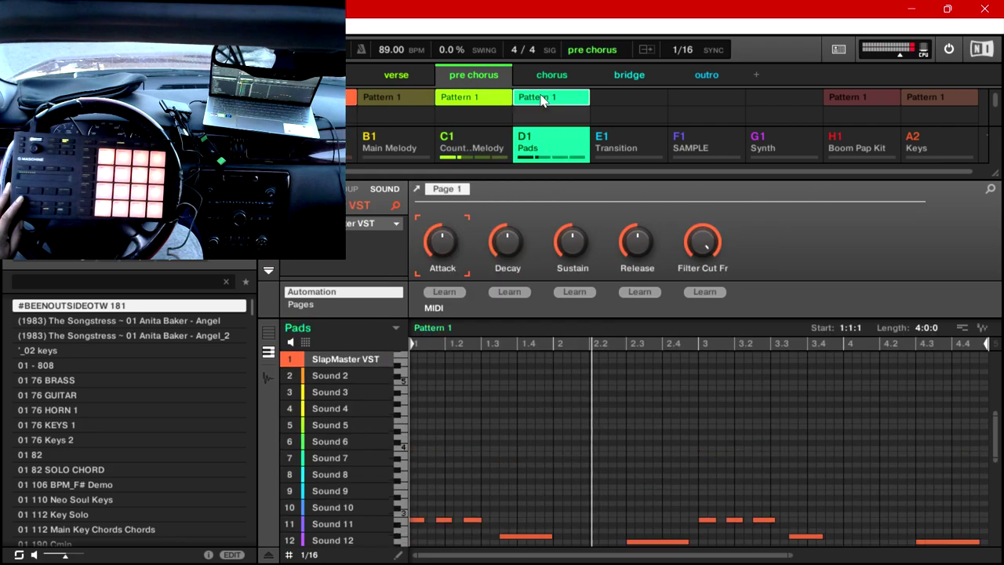
click(836, 98)
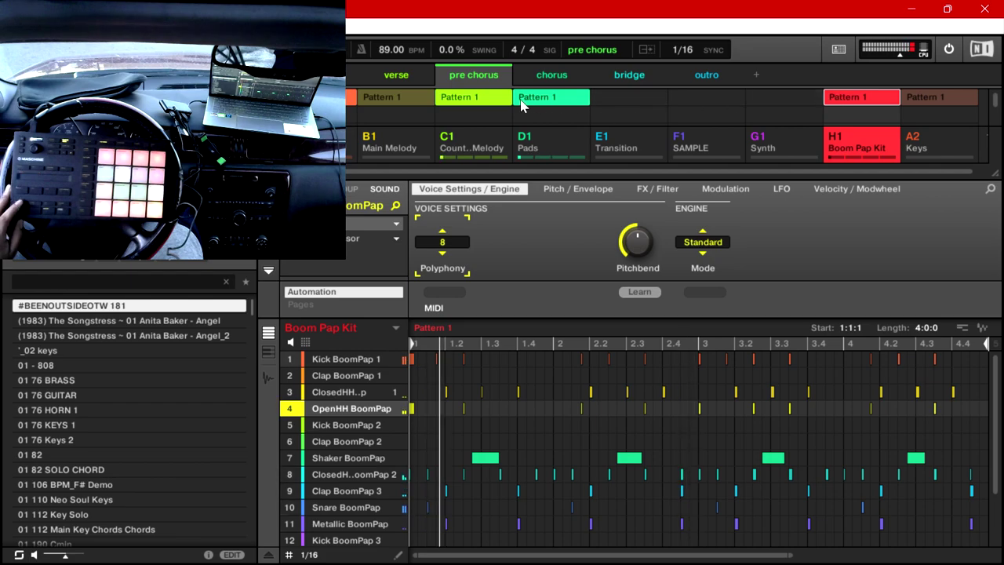
click(351, 102)
click(350, 102)
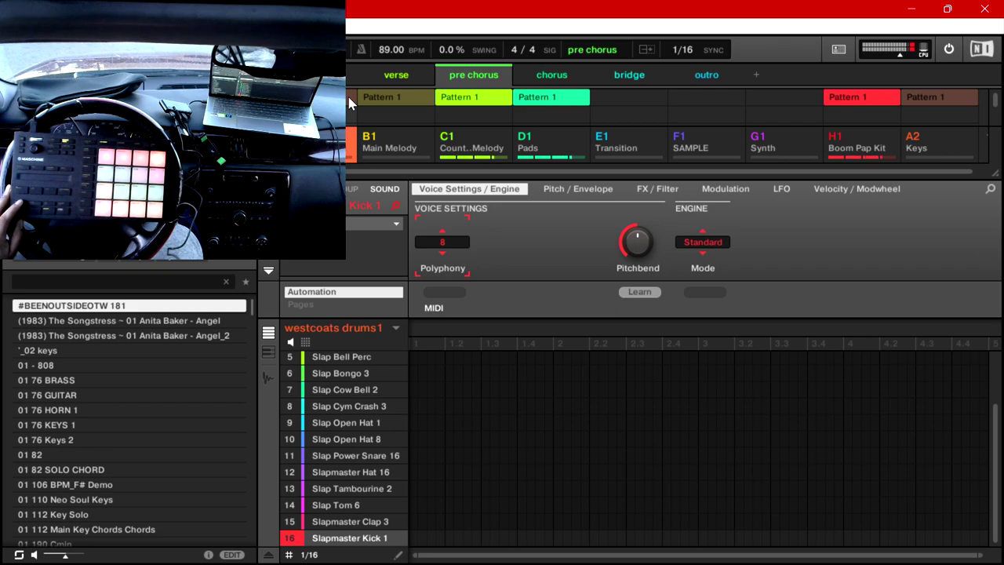
click(866, 102)
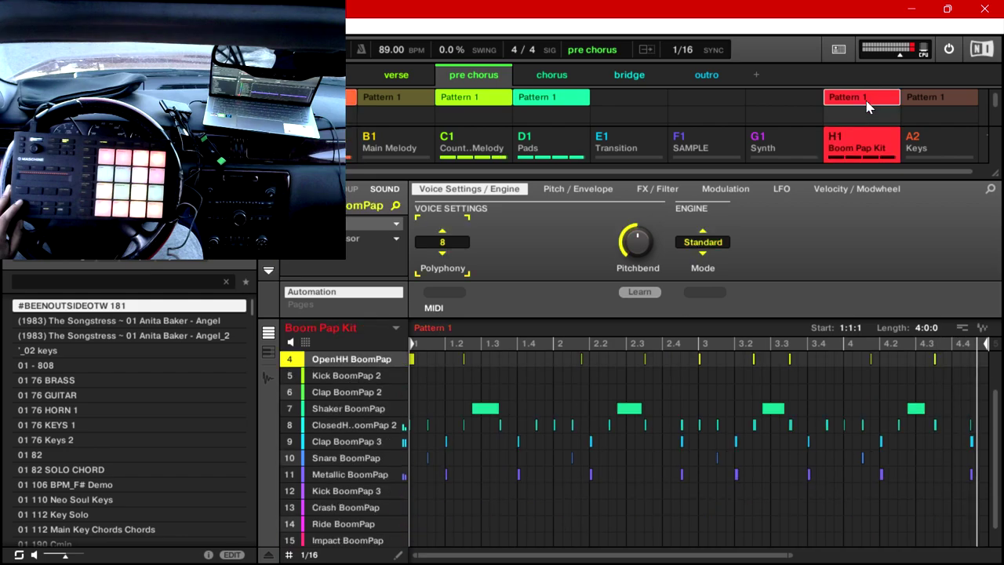
click(943, 96)
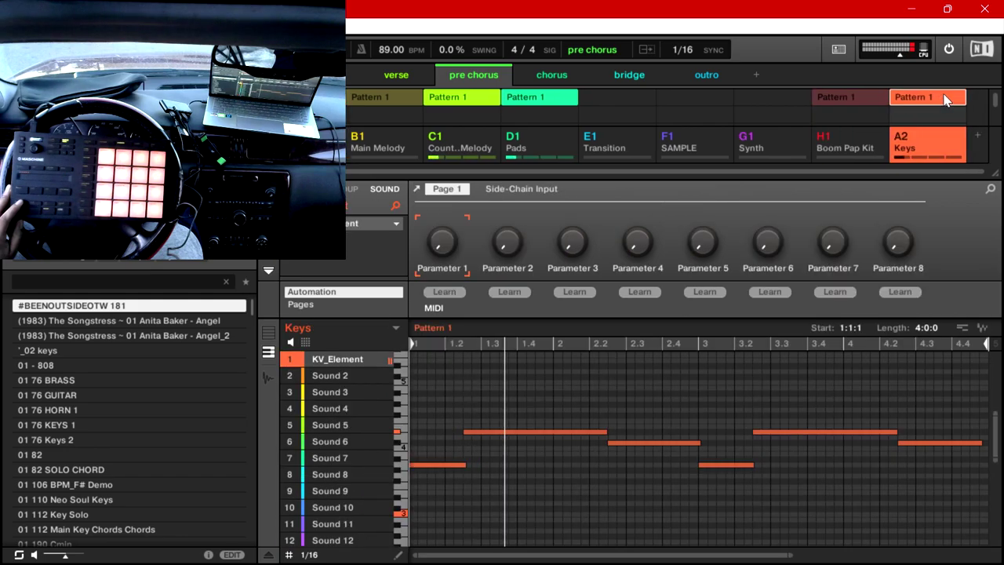
- Set up the chorus scene with the drums, Counter Melody and Pads patterns
click(551, 76)
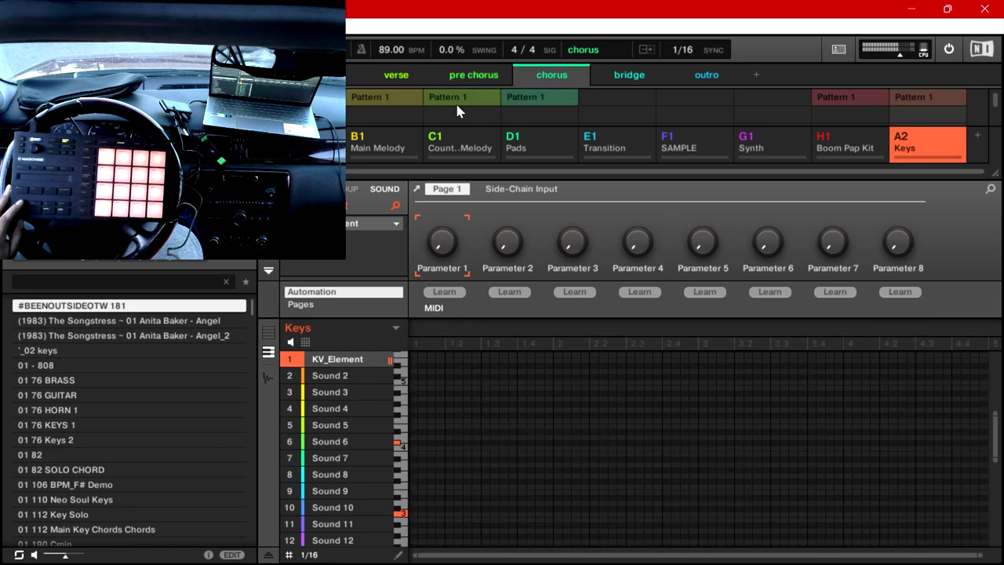
click(457, 110)
click(539, 106)
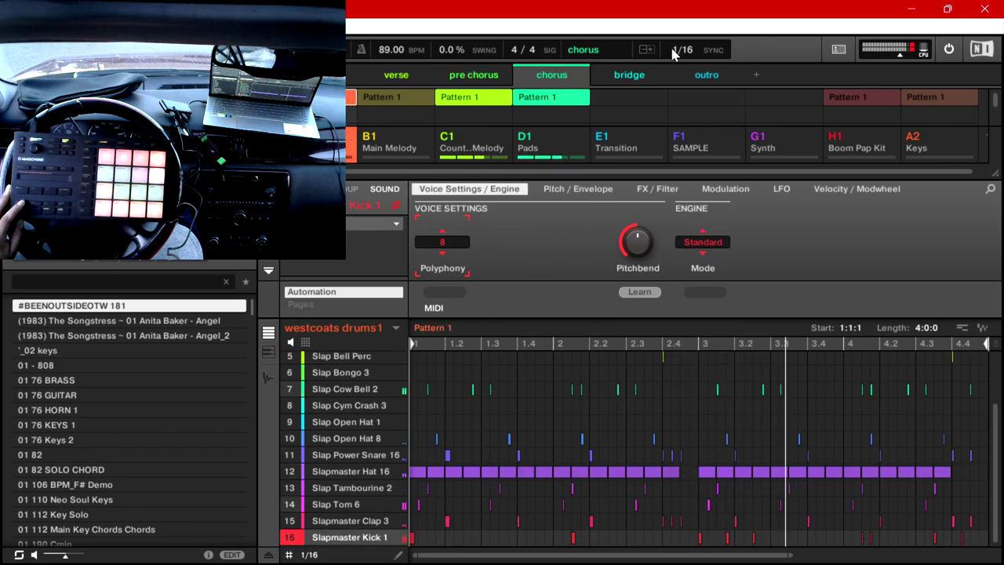
- Enable the drums, Counter Melody, Pads and Keys patterns in the bridge scene
click(625, 76)
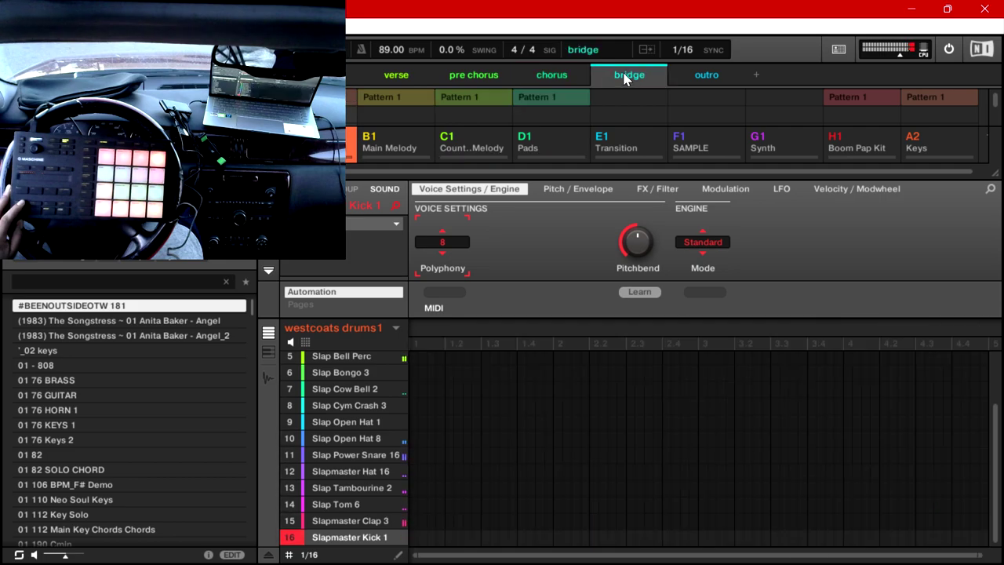
click(473, 97)
click(551, 97)
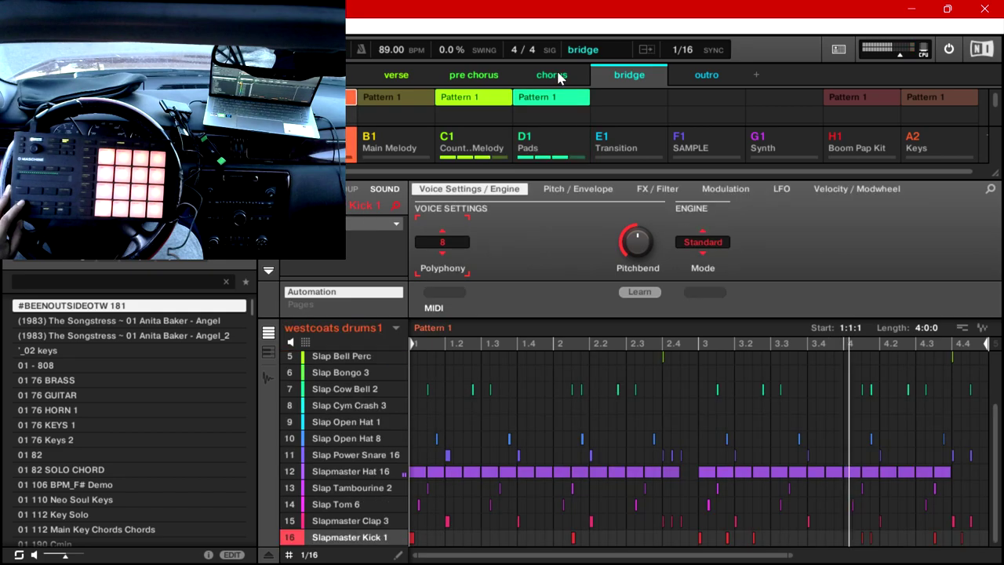
click(915, 98)
- Remove the Pads and Counter Melody patterns from the bridge scene
click(527, 98)
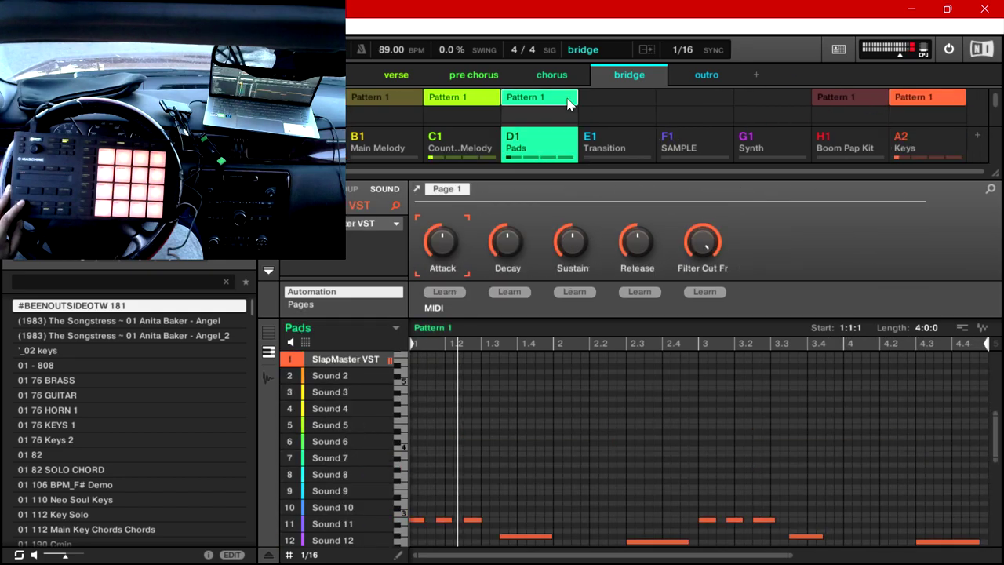
click(526, 102)
click(487, 99)
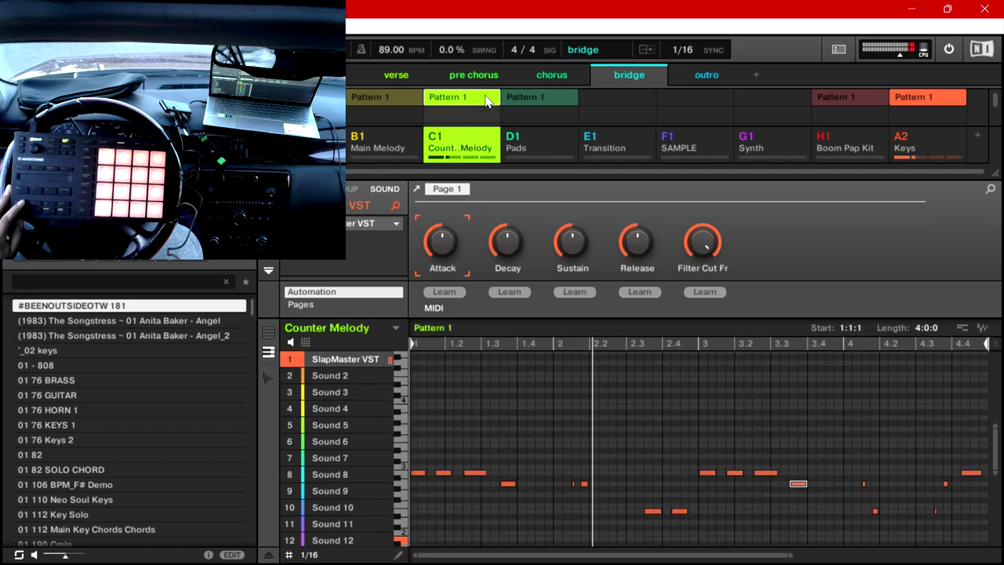
click(487, 99)
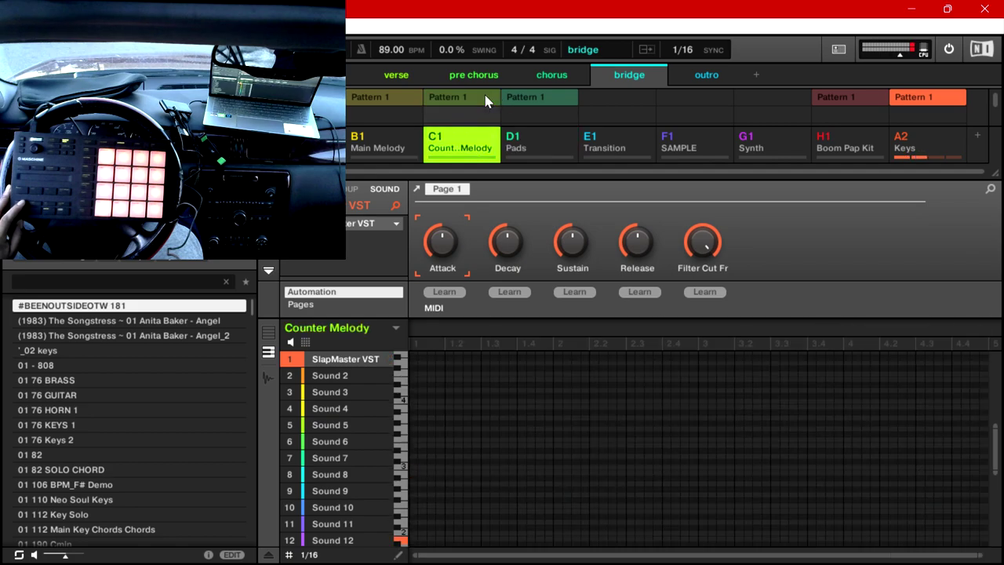
- Select the outro scene, then switch to the song arrangement and insert the intro scene at bar 1
click(708, 75)
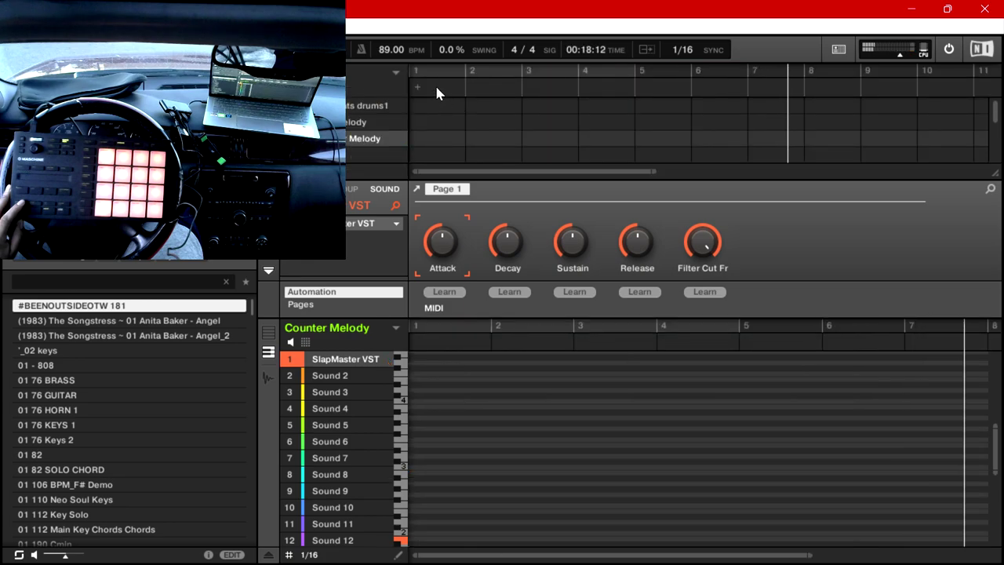
right_click(437, 91)
mouse_move(486, 114)
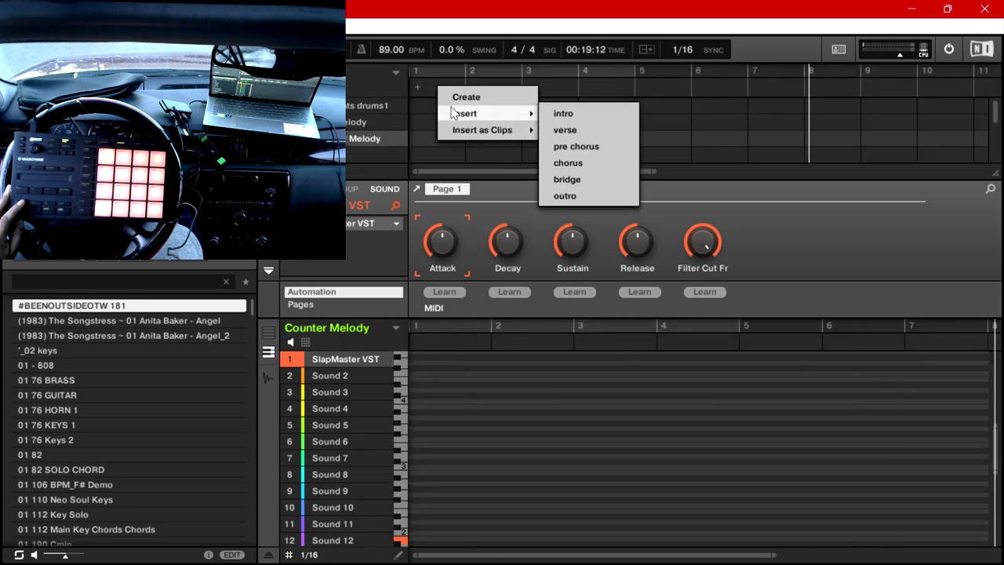
click(606, 116)
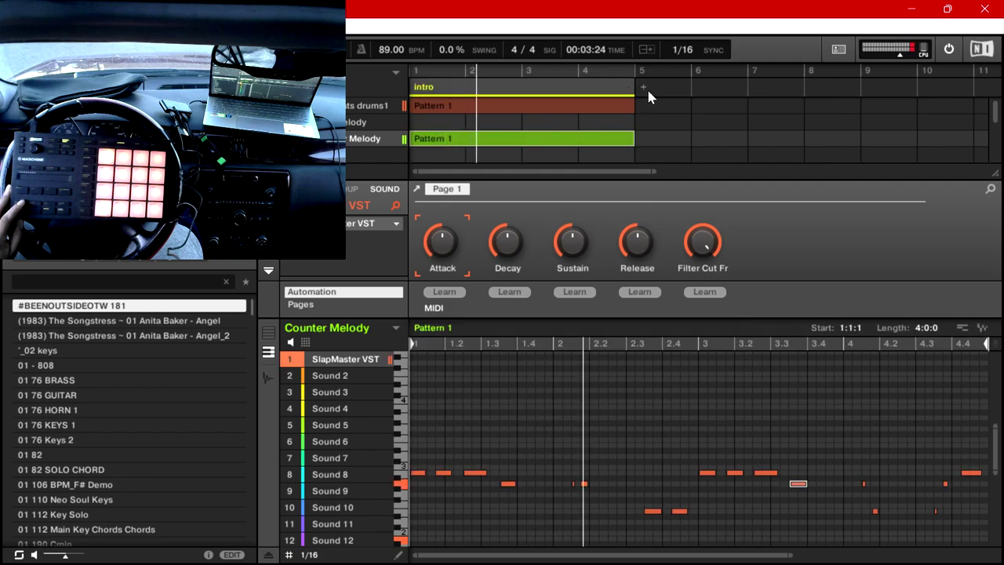
- Insert a second intro section in the song arrangement at bar 5
right_click(647, 92)
mouse_move(741, 117)
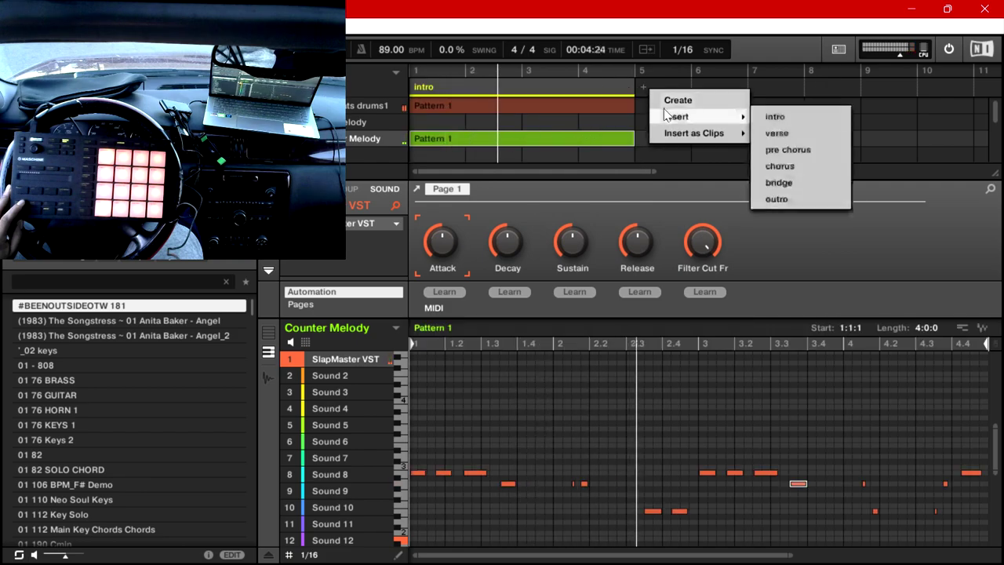
click(775, 118)
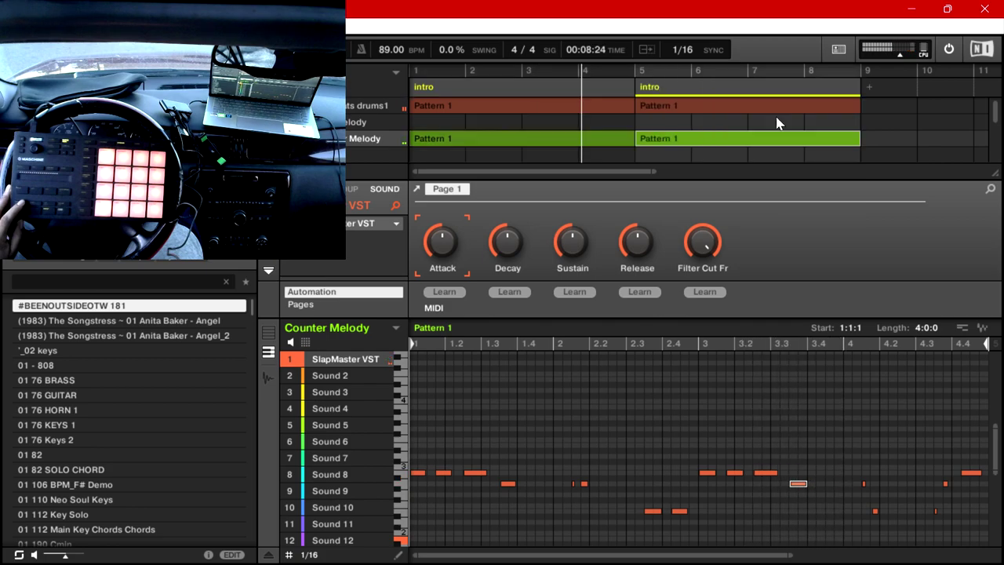
- Insert the verse scene twice in the song arrangement, at bars 9 and 13
right_click(866, 93)
mouse_move(879, 117)
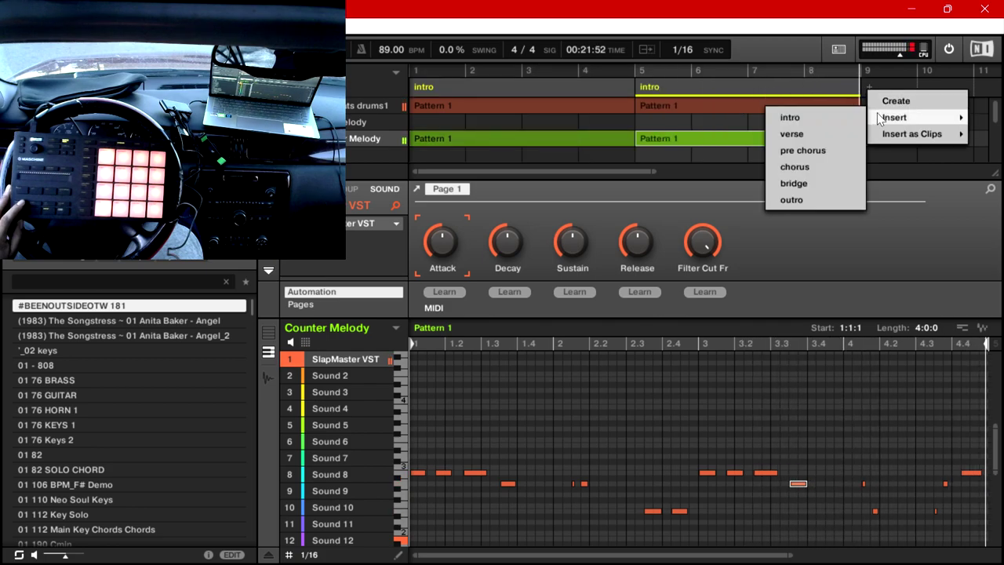
click(808, 134)
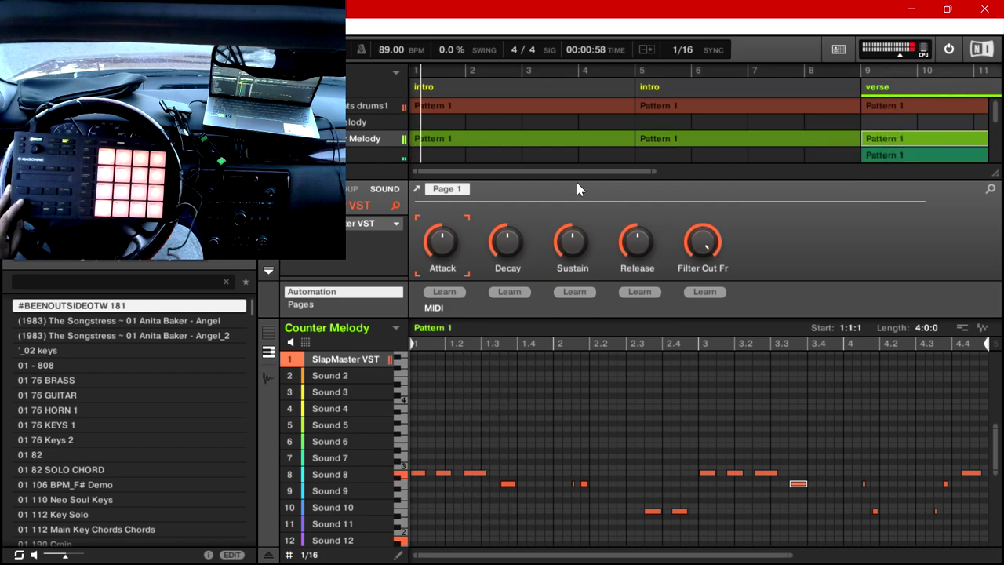
drag(652, 170, 932, 169)
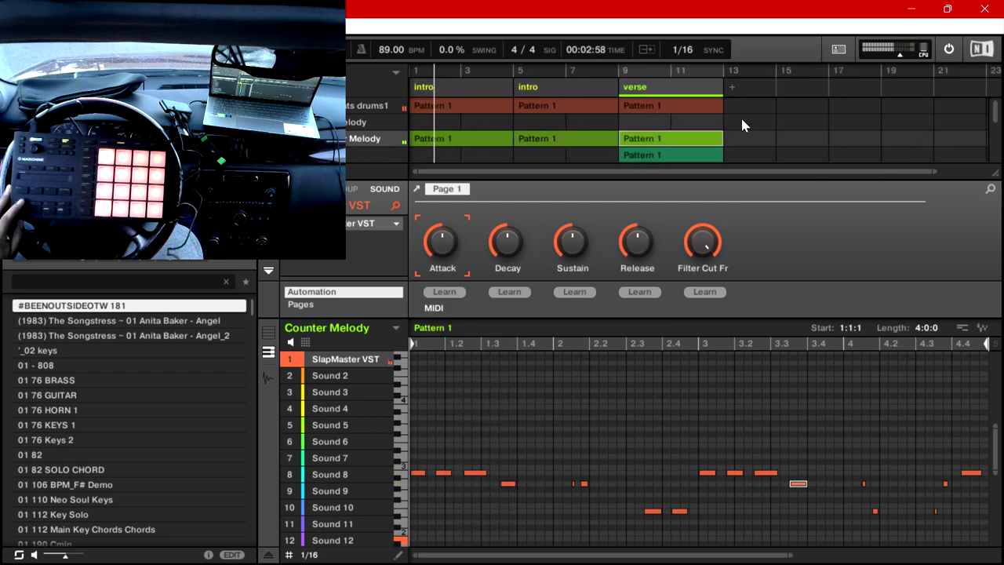
right_click(730, 91)
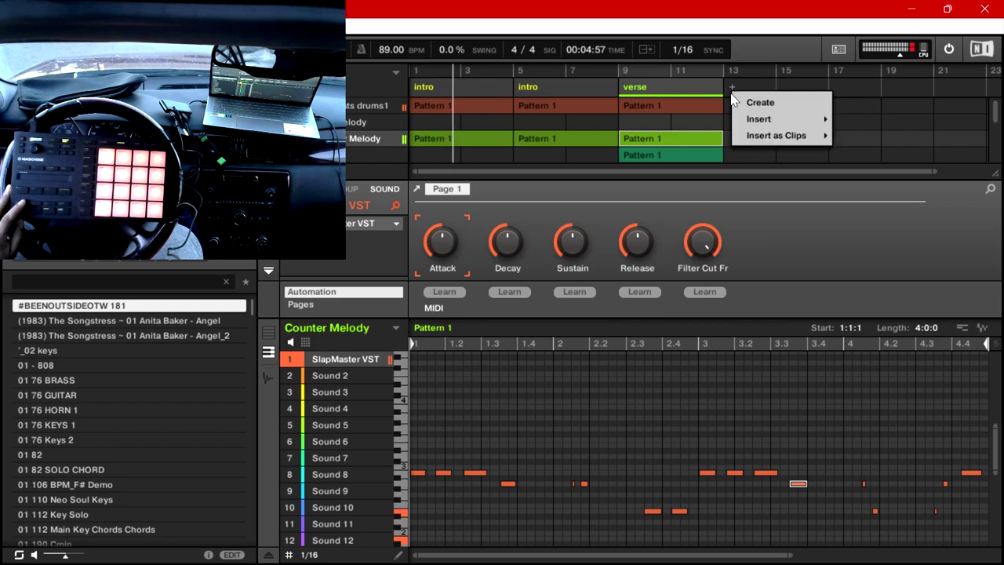
mouse_move(749, 124)
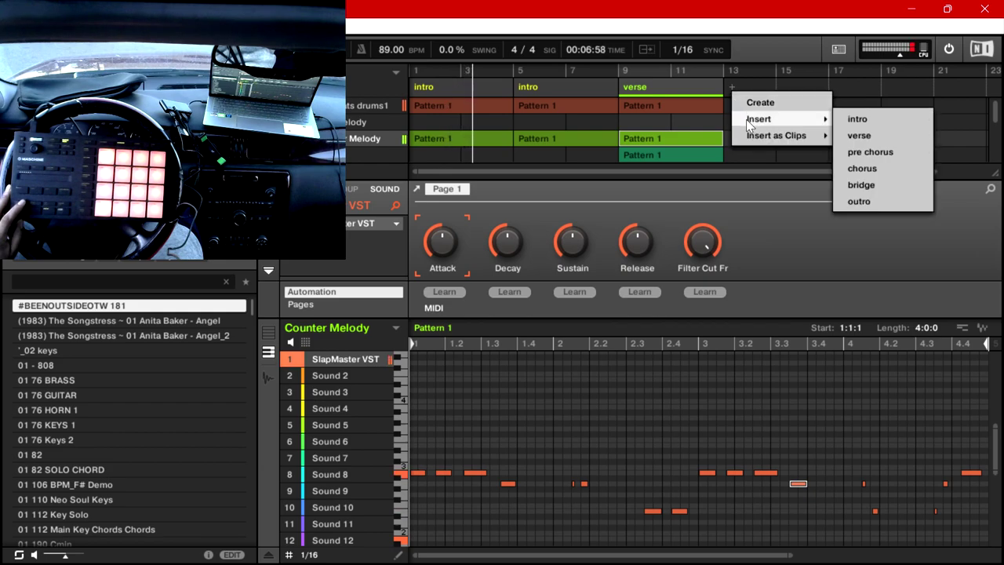
click(860, 135)
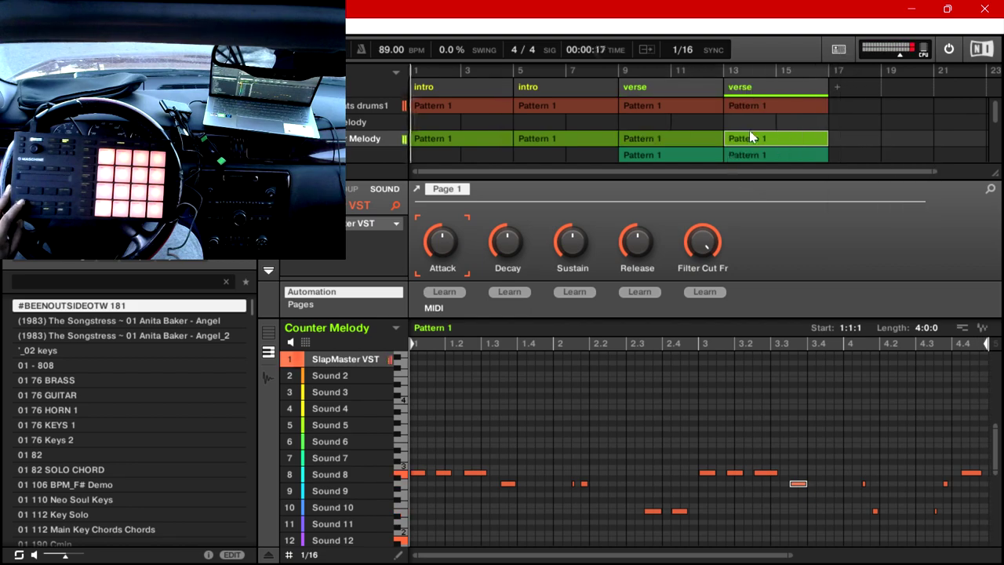
- Delete the second intro section, at bar 5, from the song arrangement
click(836, 89)
mouse_move(853, 120)
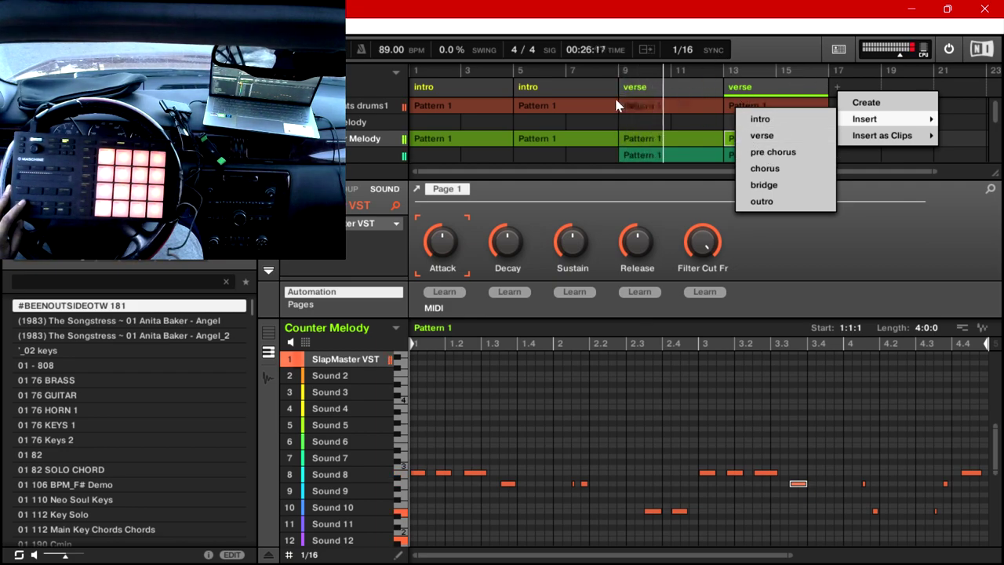
click(574, 96)
right_click(571, 96)
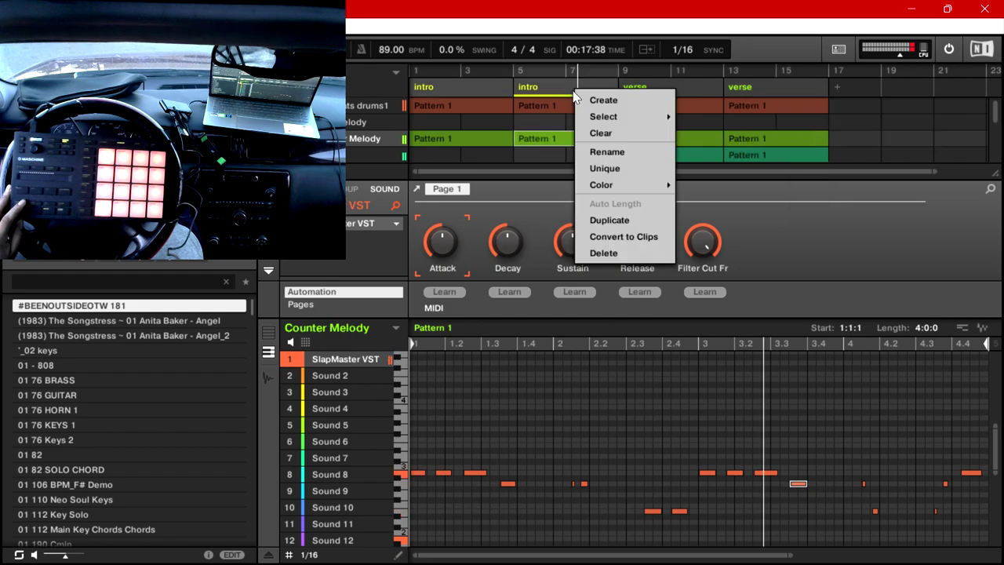
click(604, 251)
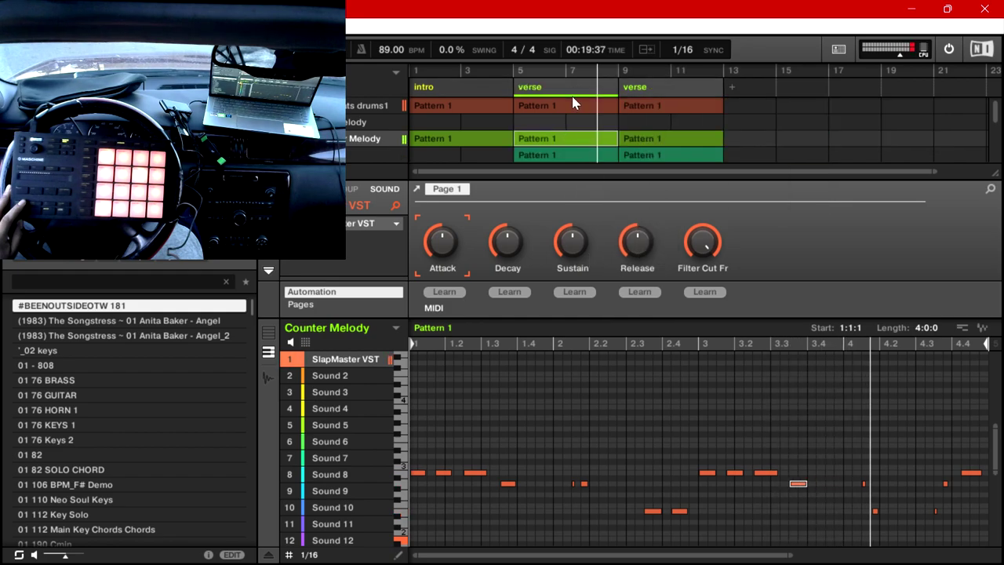
- Change the verse section at bar 9 of the song arrangement to the pre chorus scene
right_click(627, 93)
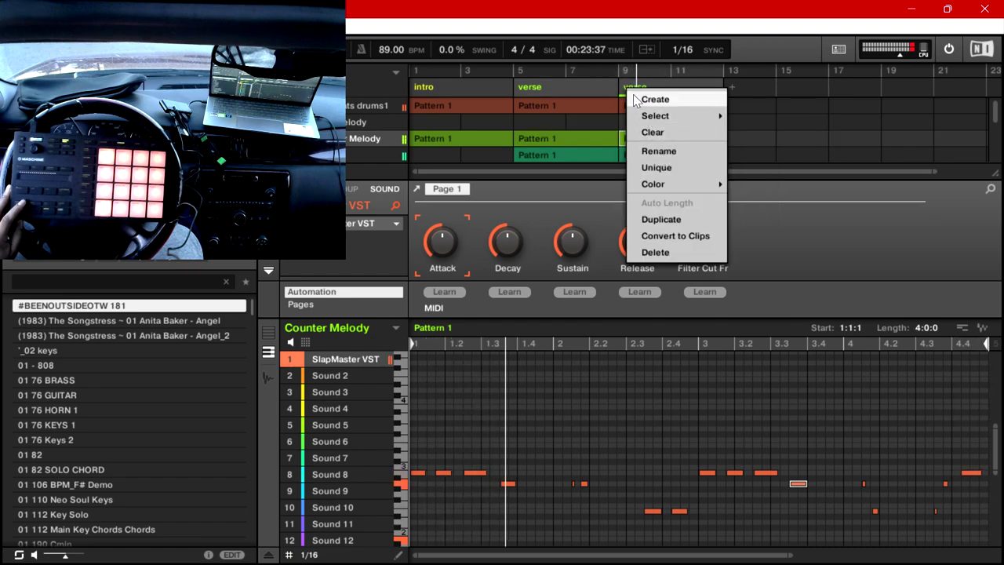
mouse_move(646, 119)
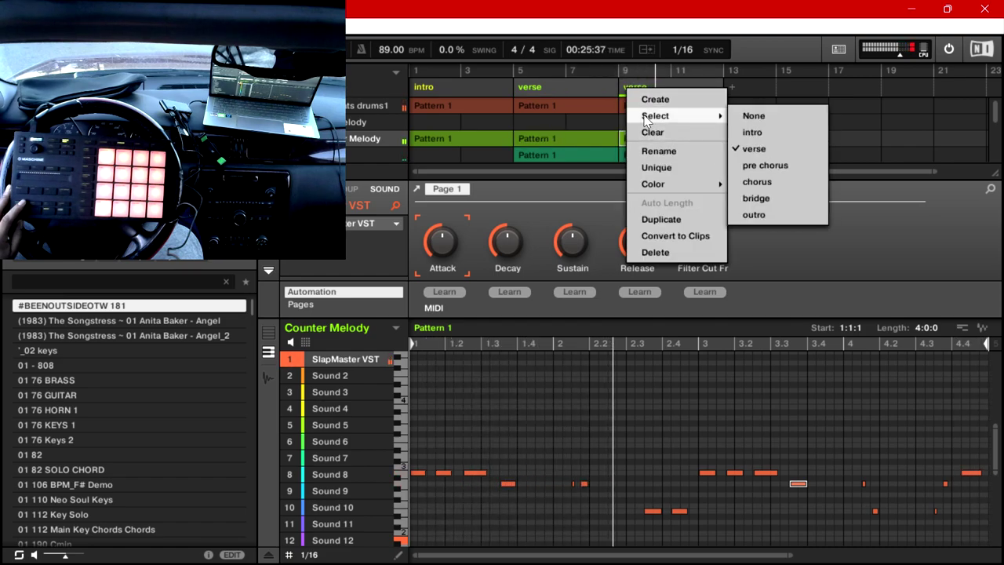
click(789, 165)
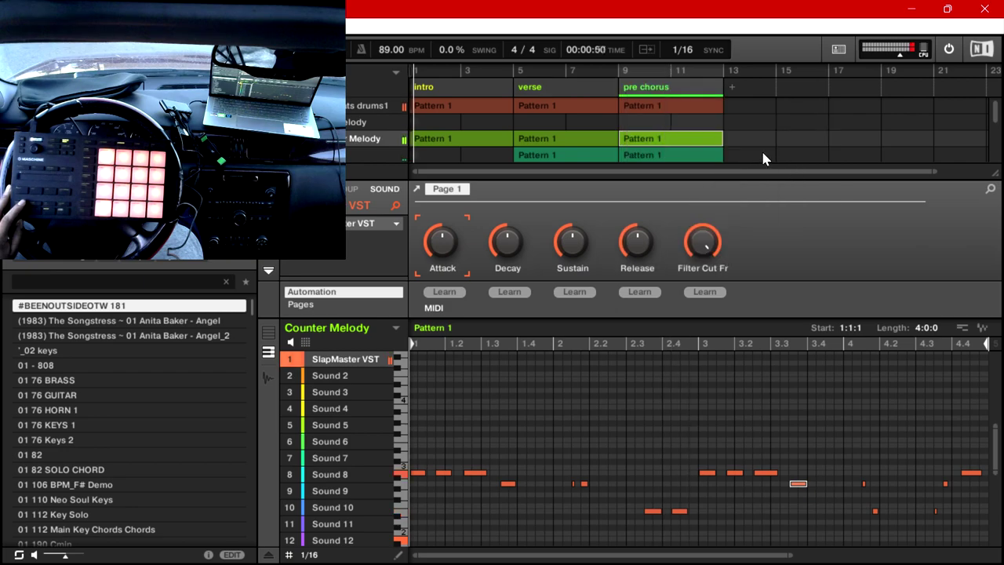
scroll(776, 125, down, 1)
scroll(779, 126, up, 1)
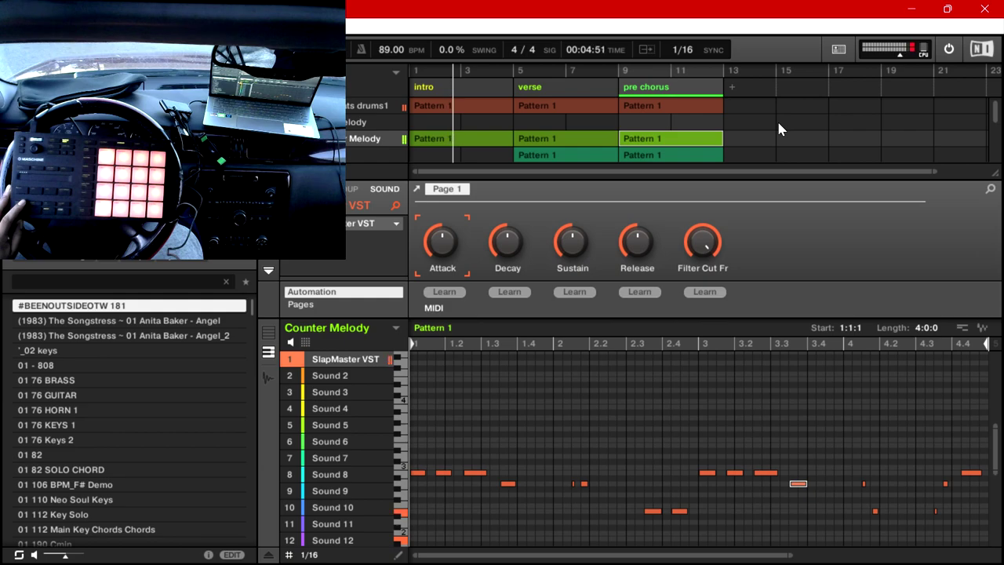
- Assign the outro scene to the section at bar 9 and insert another outro section at bar 13
right_click(642, 93)
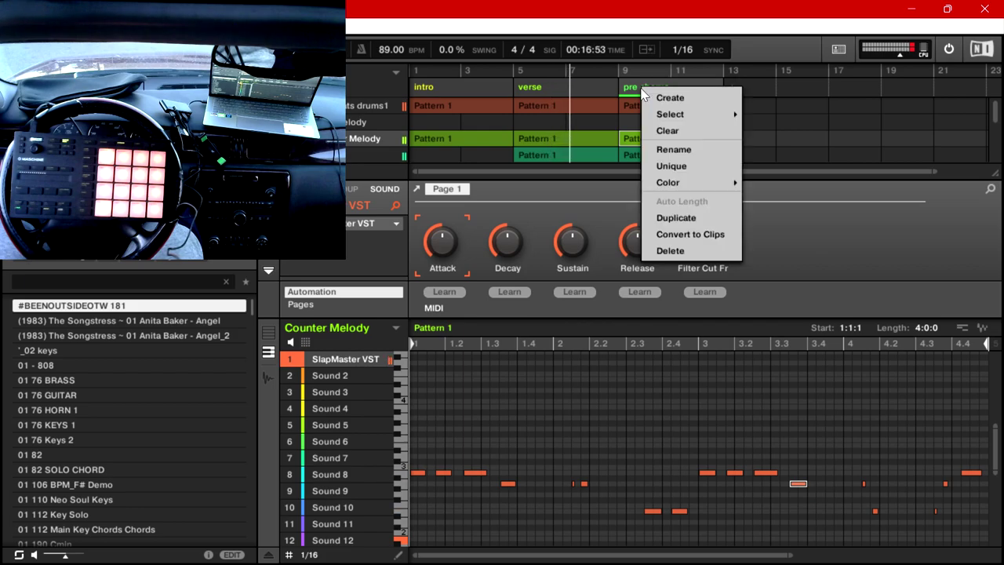
mouse_move(690, 113)
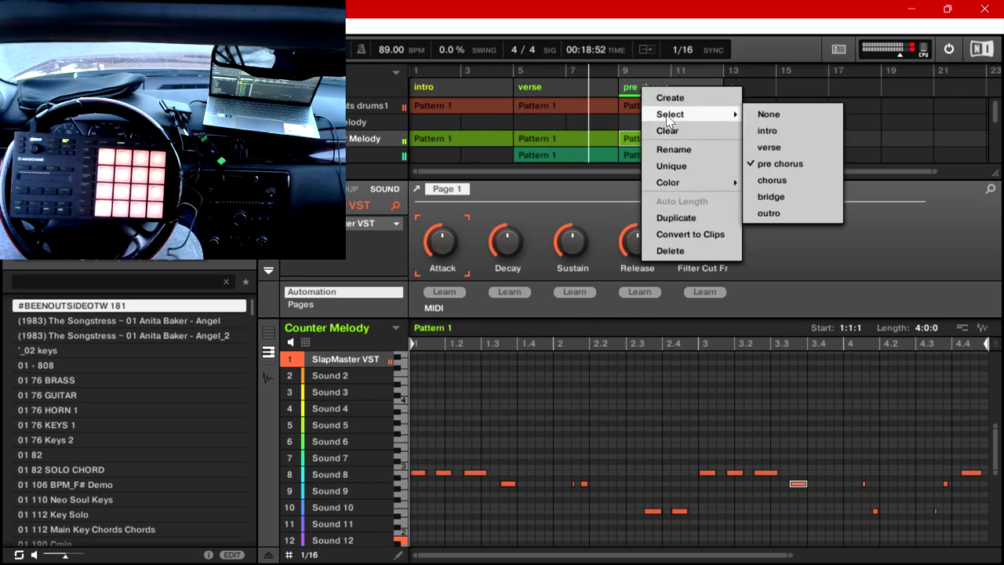
click(769, 211)
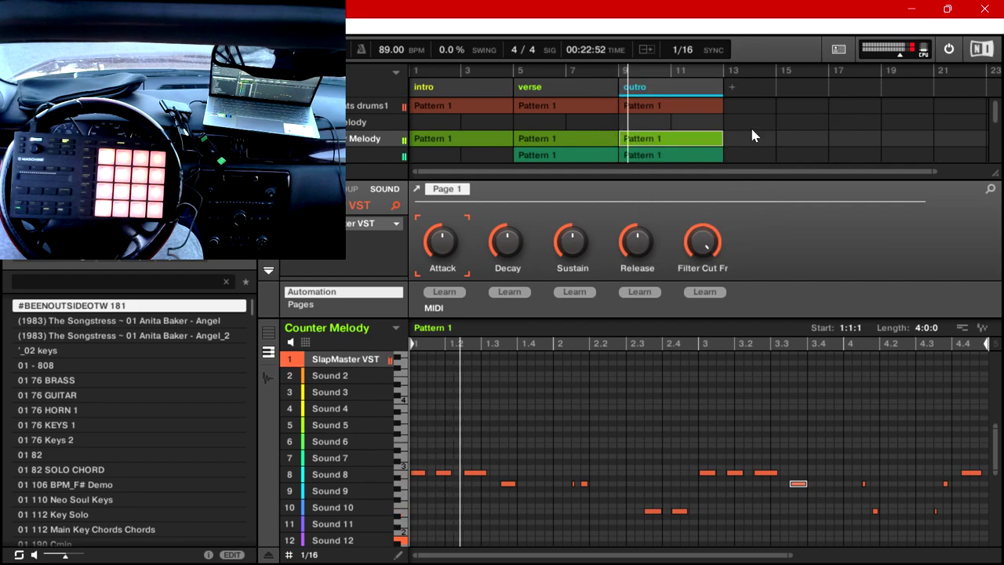
click(728, 89)
mouse_move(746, 121)
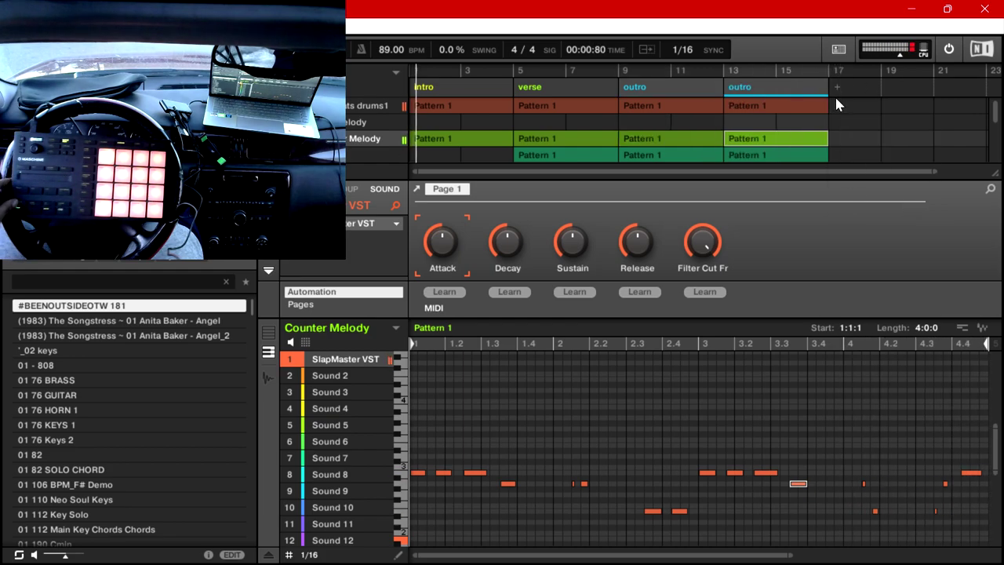
- Insert the pre chorus scene twice in the song arrangement, at bars 17 and 21
right_click(844, 93)
mouse_move(874, 119)
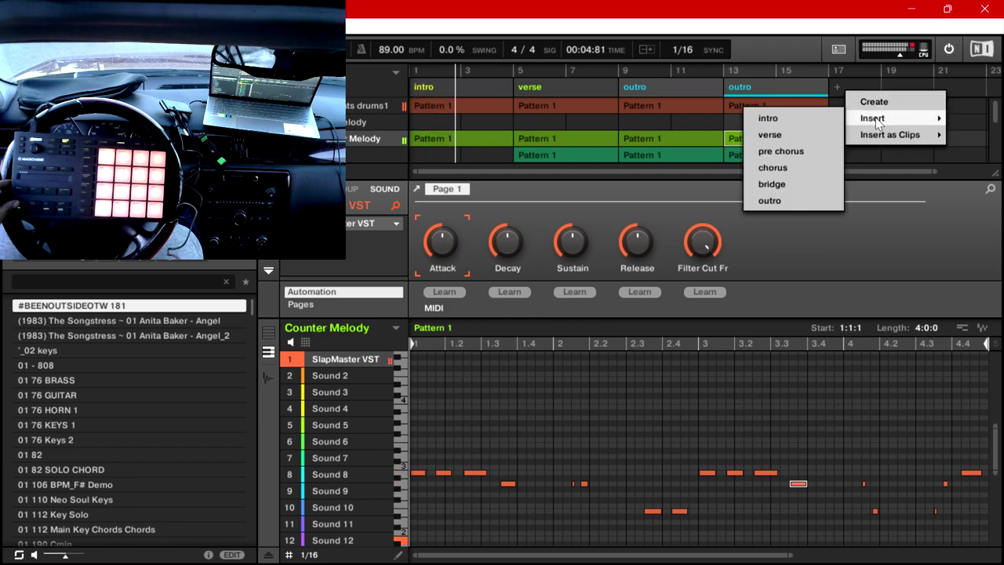
click(779, 151)
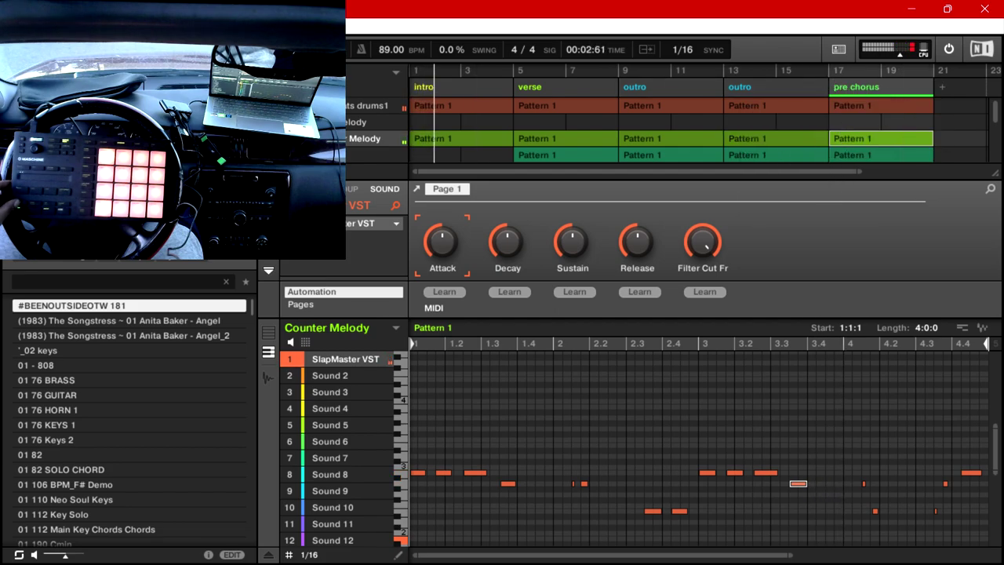
scroll(881, 98, right, 3)
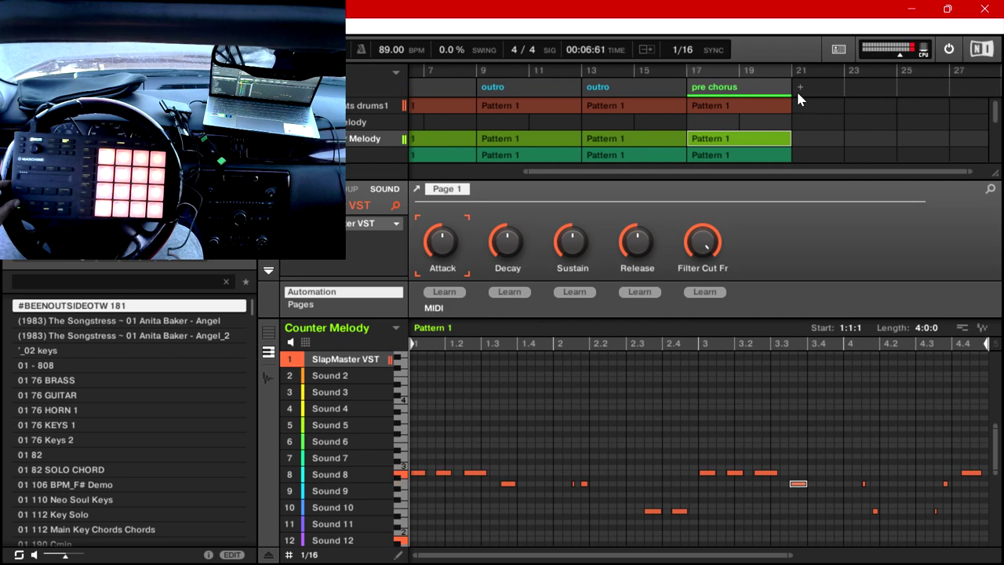
right_click(798, 93)
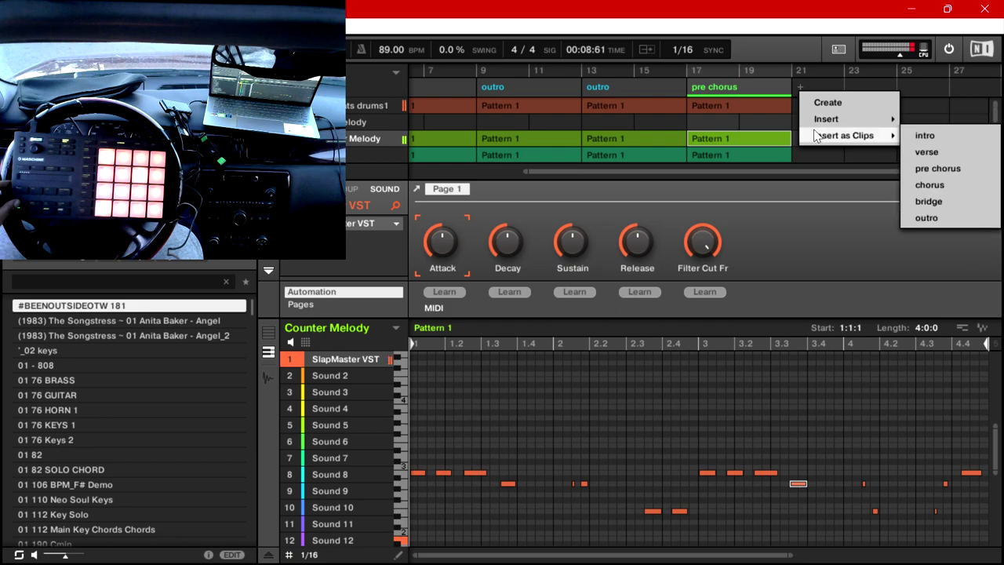
mouse_move(820, 122)
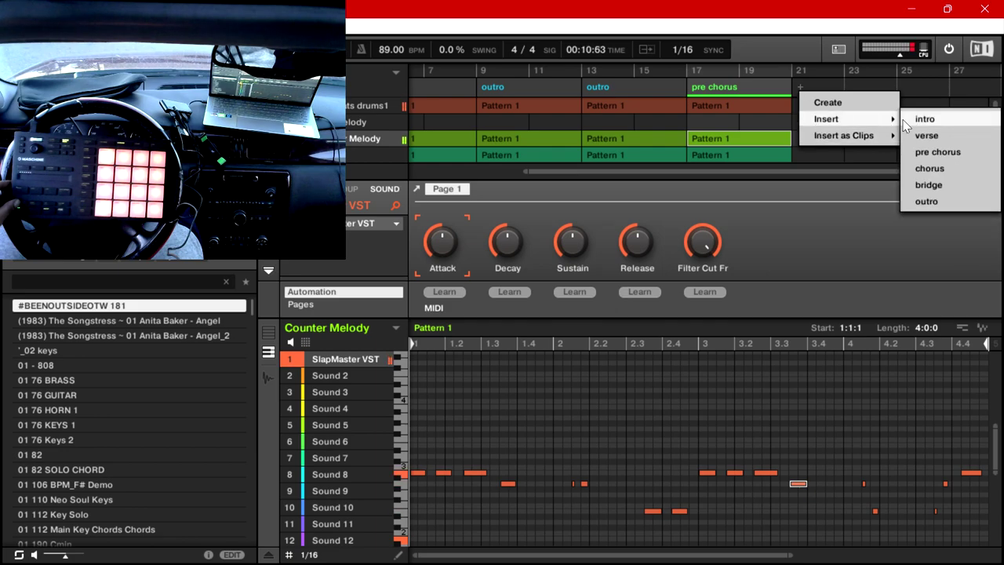
click(935, 154)
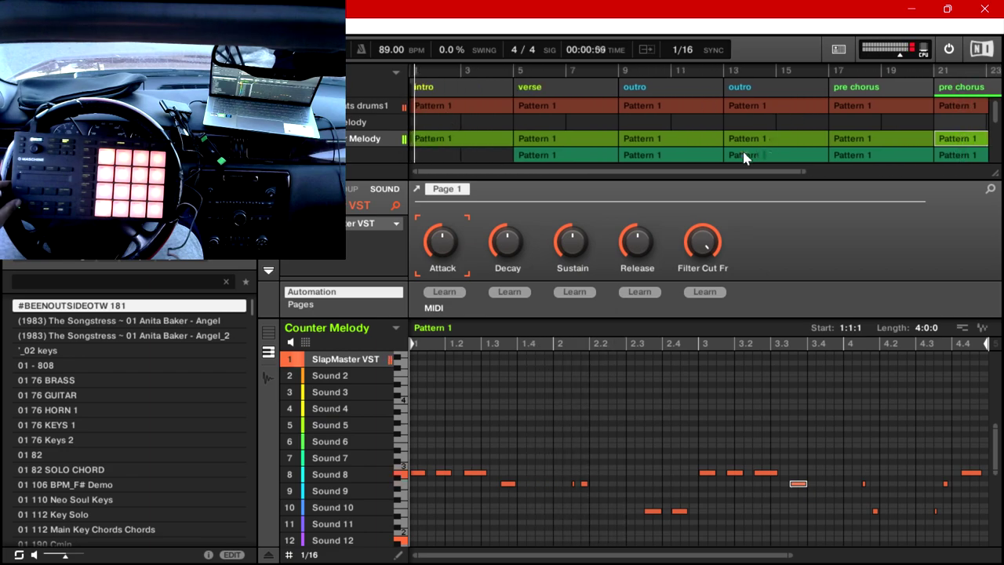
drag(802, 169, 980, 170)
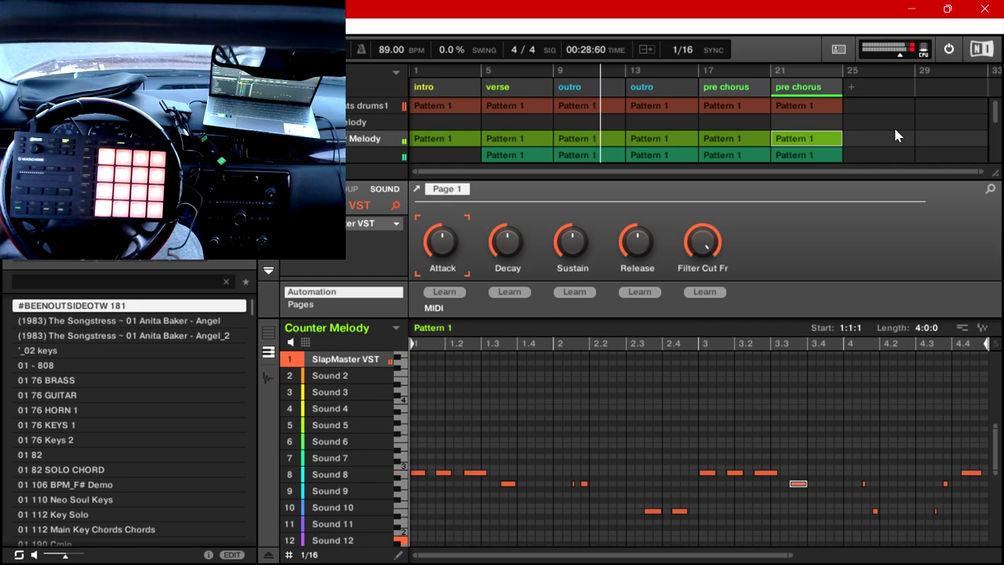
right_click(706, 92)
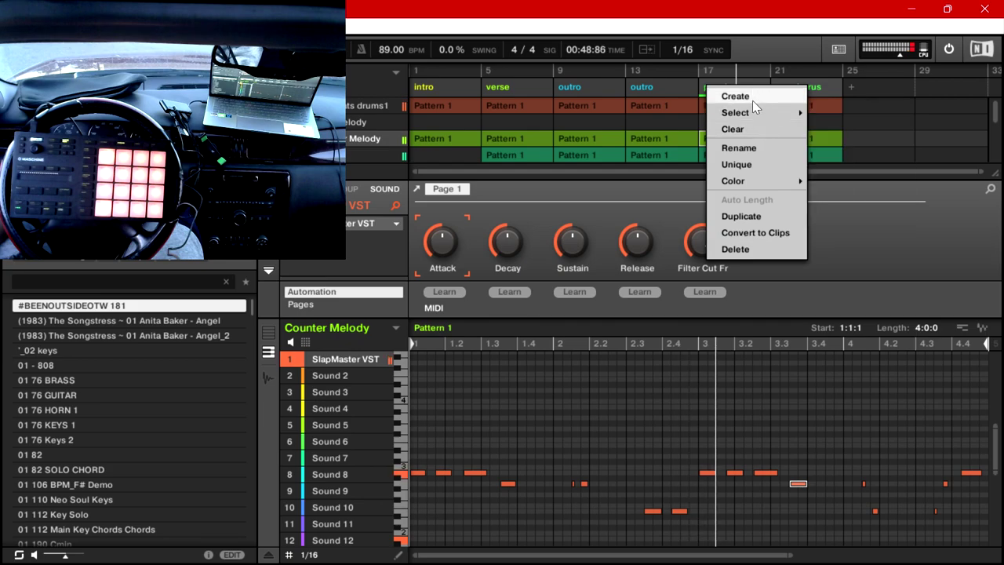
mouse_move(756, 116)
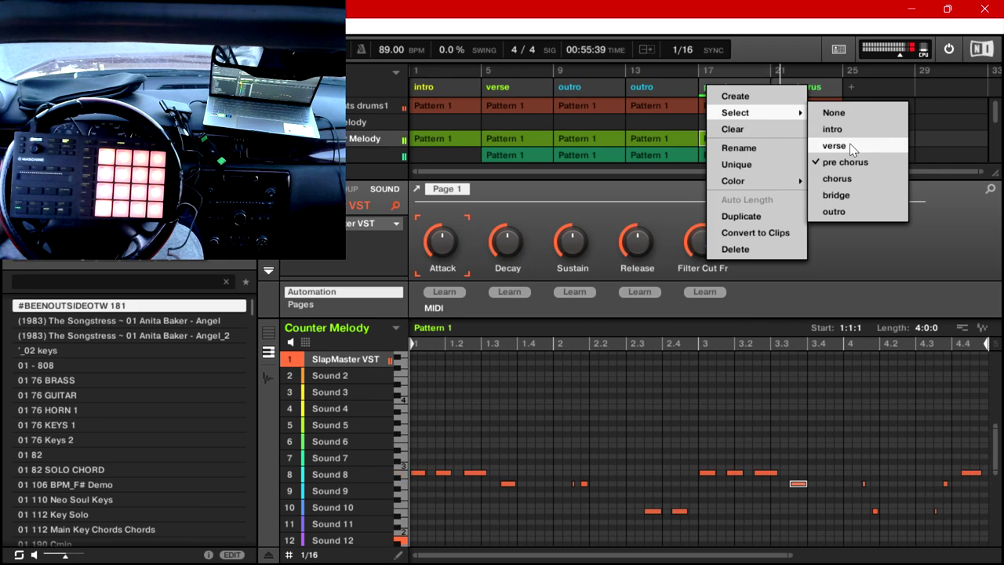
click(588, 199)
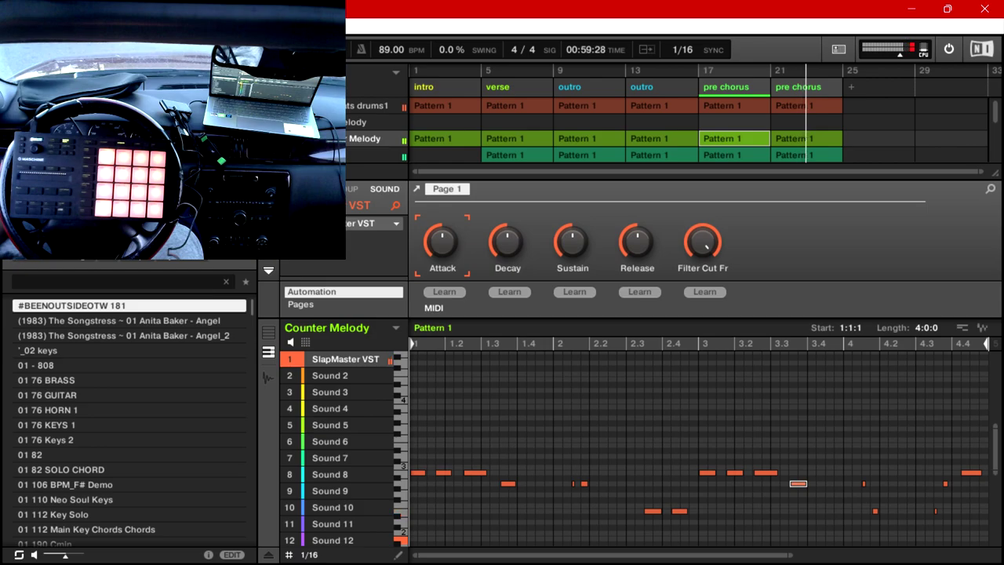
click(911, 9)
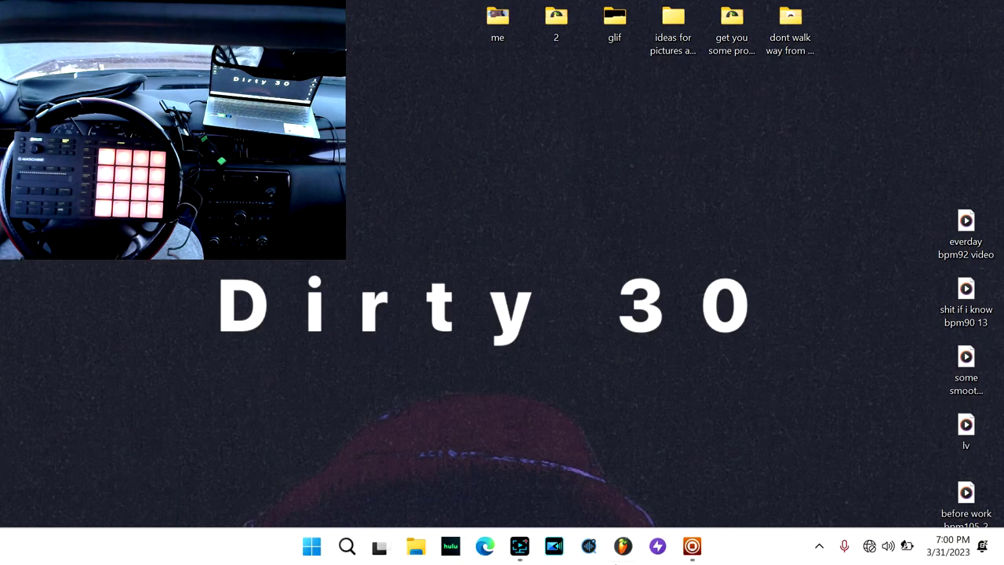
click(520, 545)
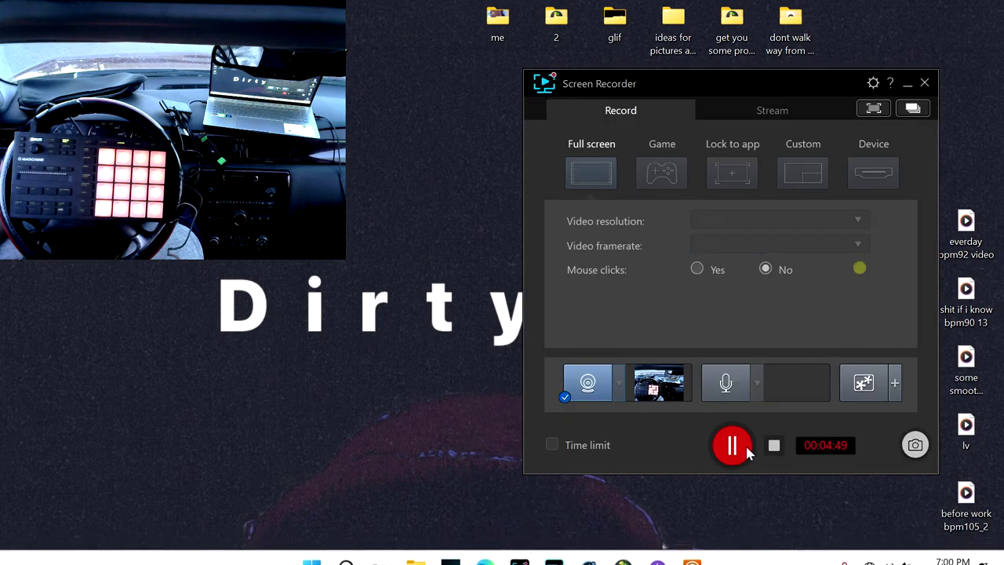